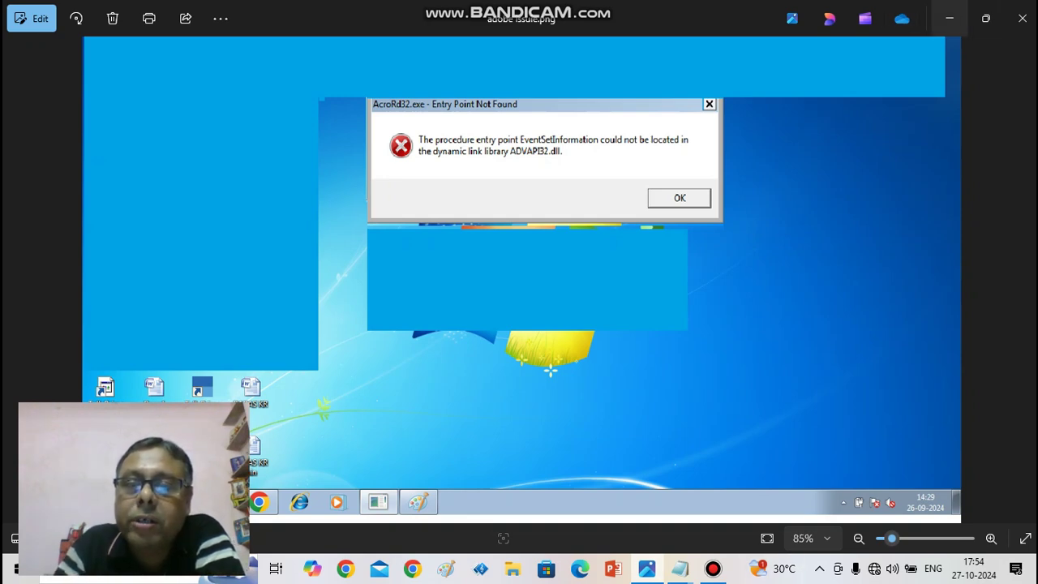
# Clear the desktop and reopen the Control Panel.
pyautogui.click(949, 18)
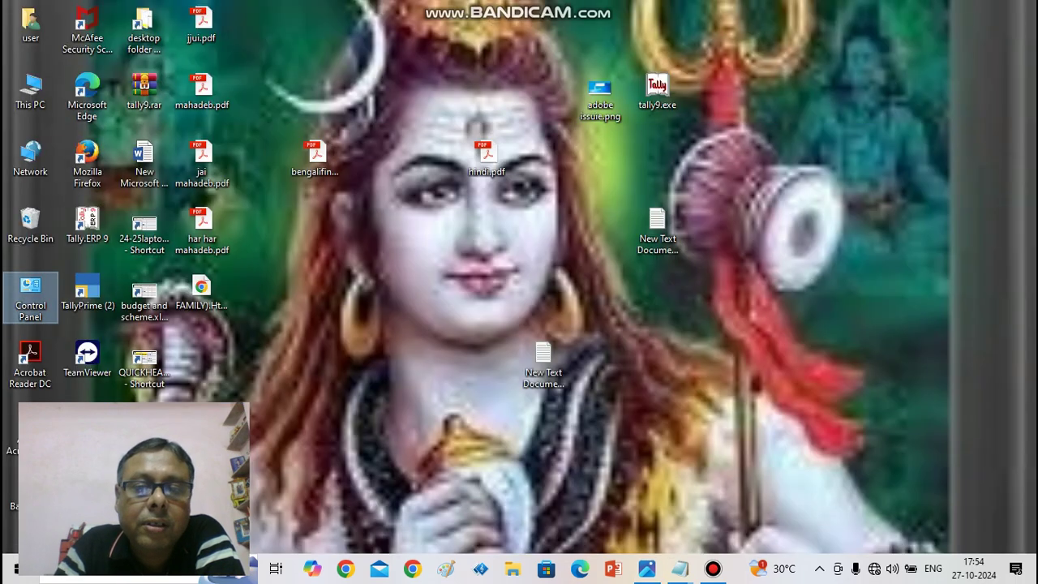
pyautogui.press('Return')
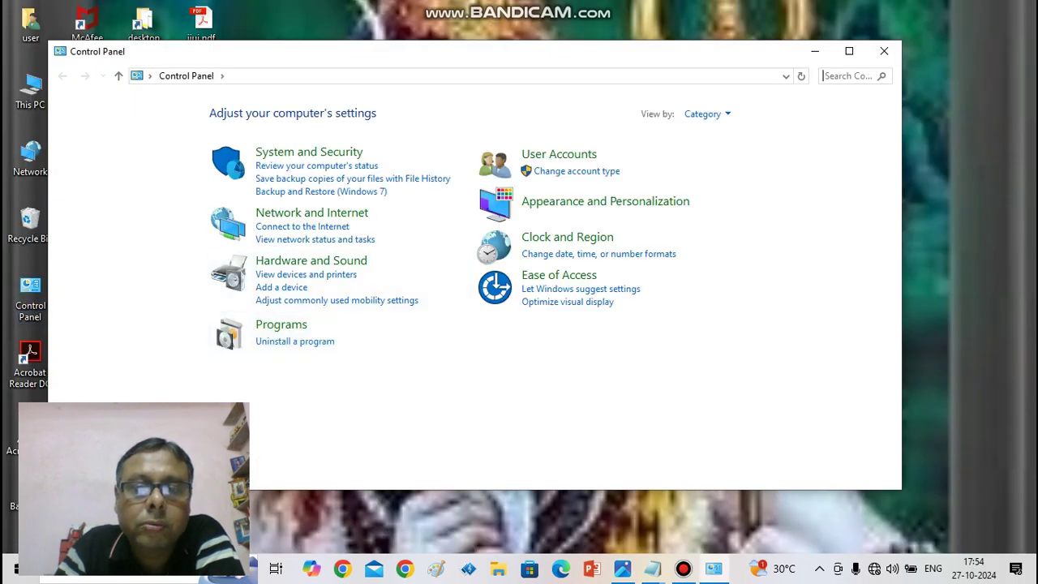
pyautogui.click(883, 51)
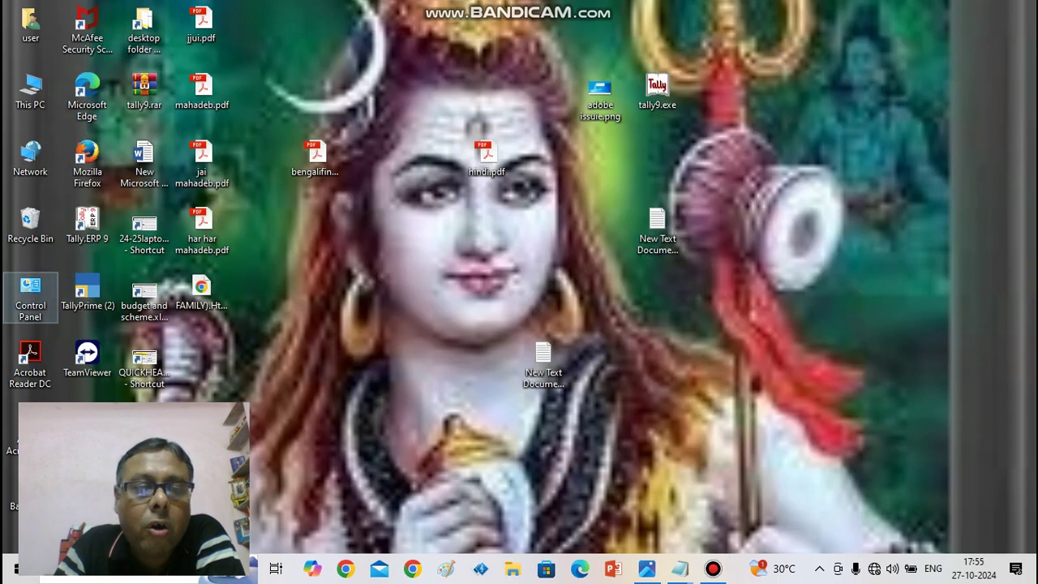
pyautogui.doubleClick(30, 294)
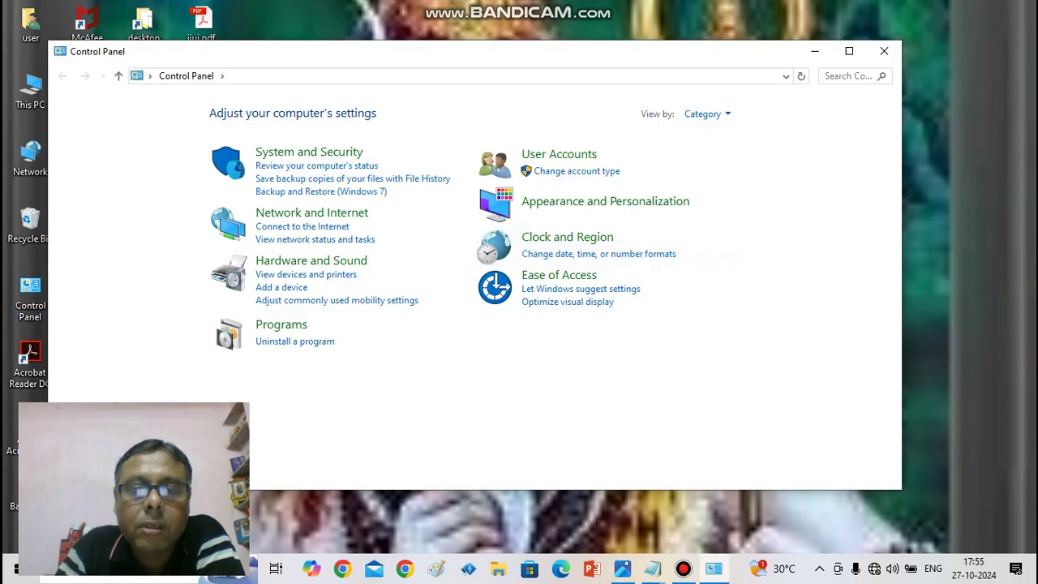
# Select Adobe Acrobat Reader DC in Programs and Features and request its uninstall.
pyautogui.click(281, 324)
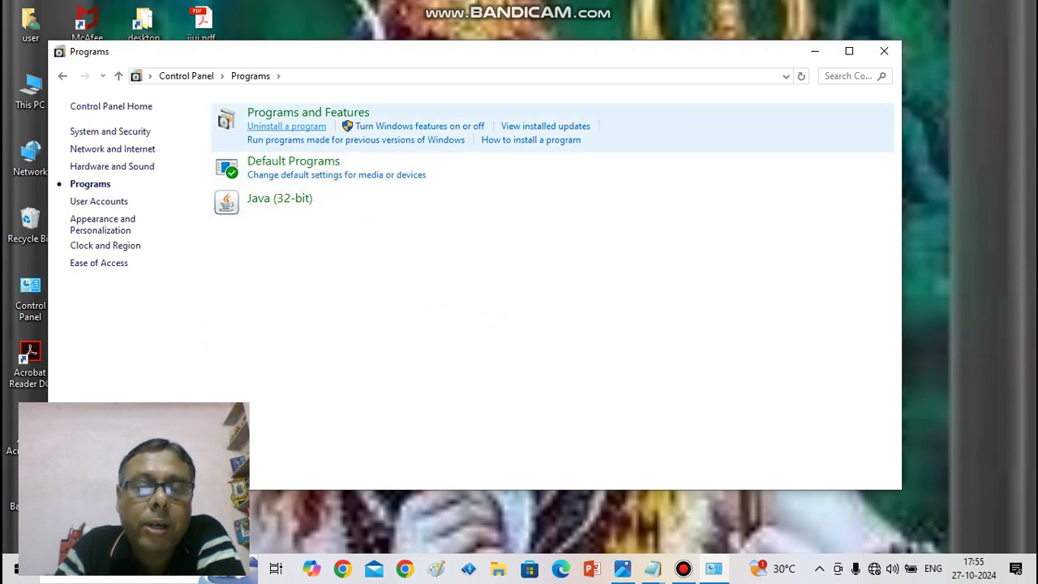
pyautogui.click(287, 126)
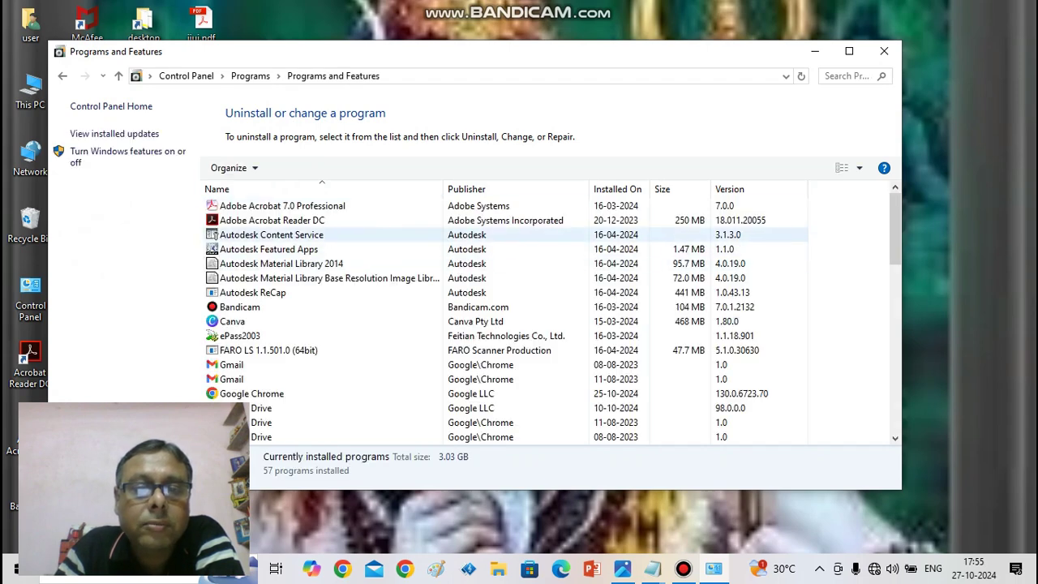
pyautogui.click(271, 220)
pyautogui.click(290, 168)
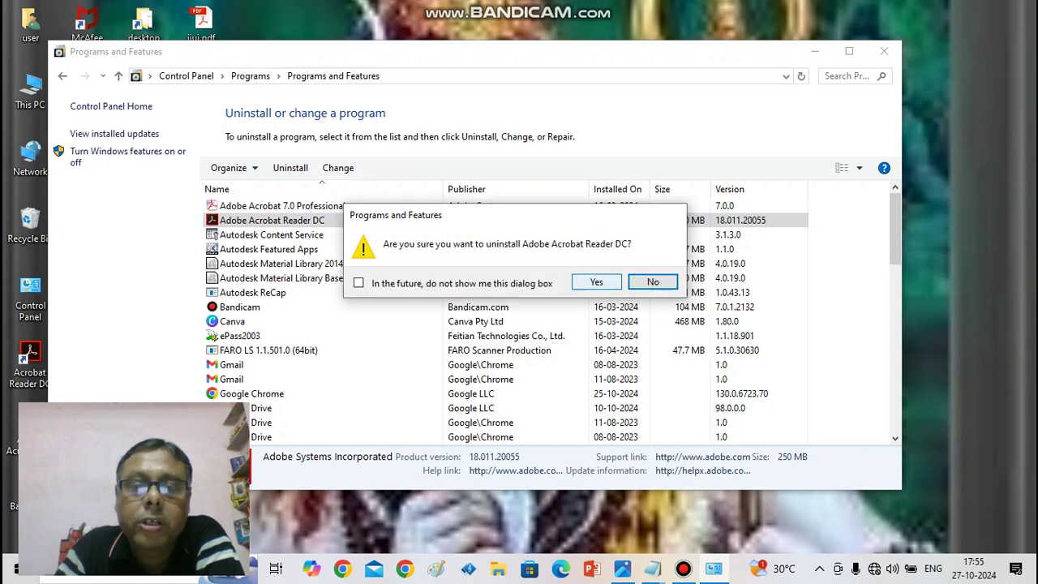
# Confirm with Yes to remove Adobe Acrobat Reader DC.
pyautogui.click(595, 282)
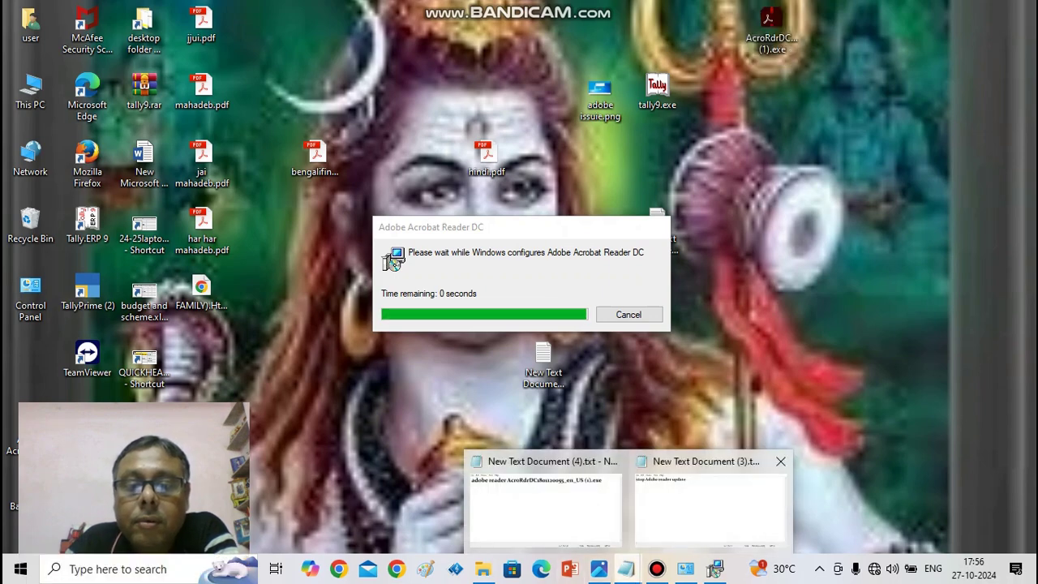
# Bring forward the Notepad notes on stopping Reader updates and the installer name.
pyautogui.click(710, 499)
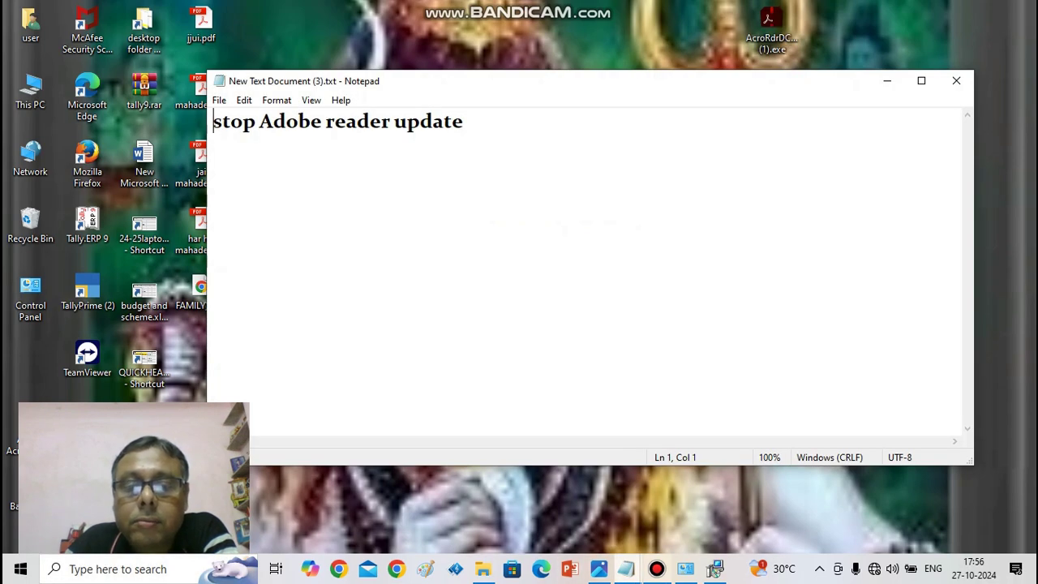
pyautogui.click(716, 570)
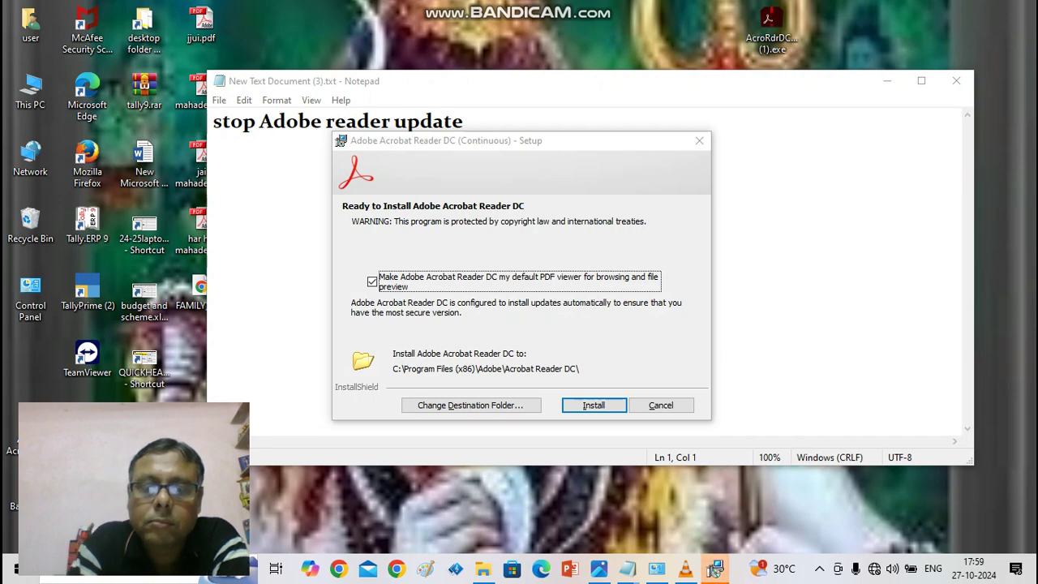
# Install Reader to the default Program Files Adobe folder as the default PDF viewer.
pyautogui.click(593, 404)
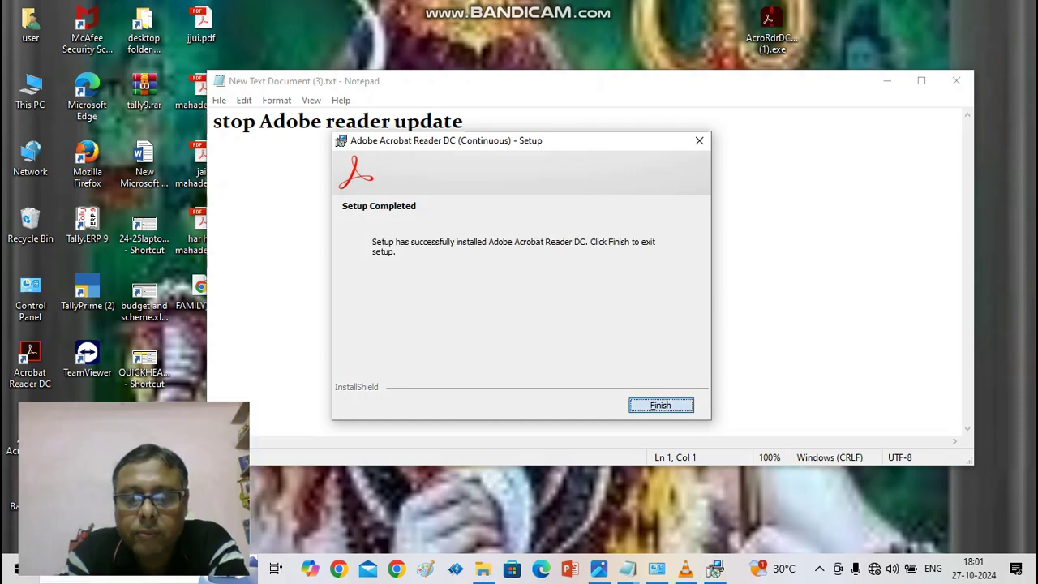
# Finish the Reader setup and minimize the Notepad note.
pyautogui.click(660, 404)
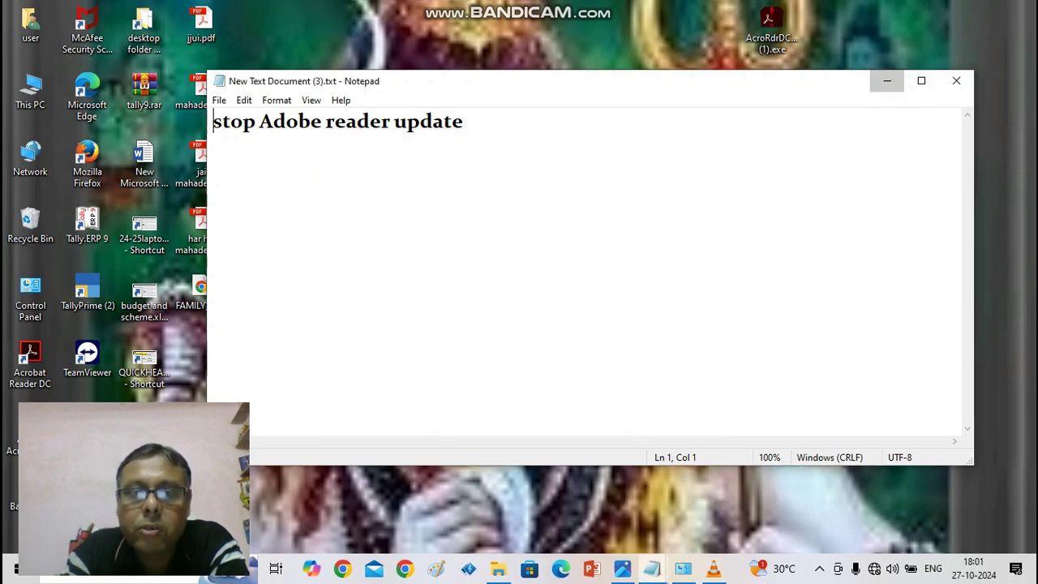
pyautogui.click(887, 81)
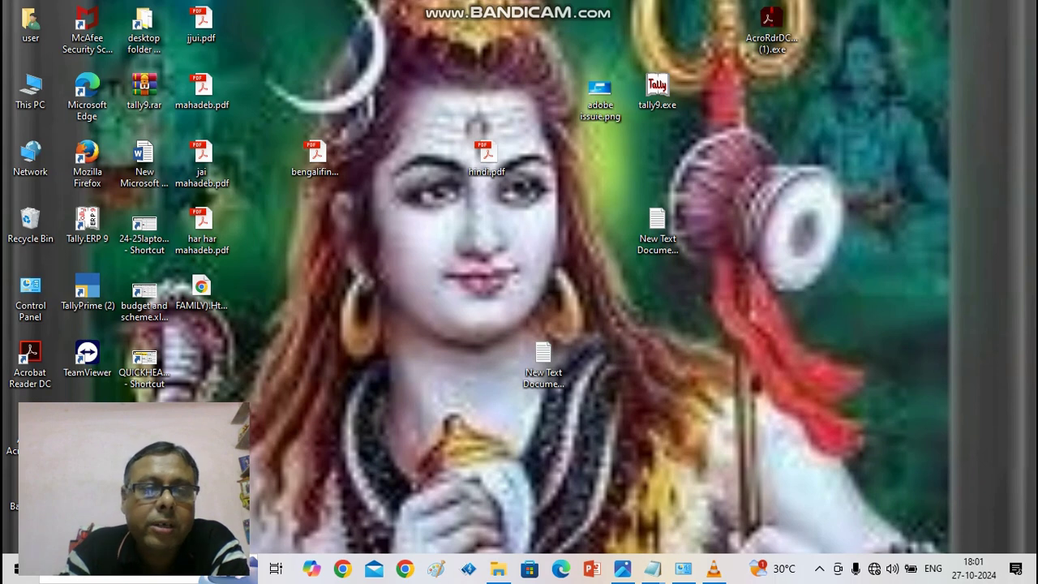